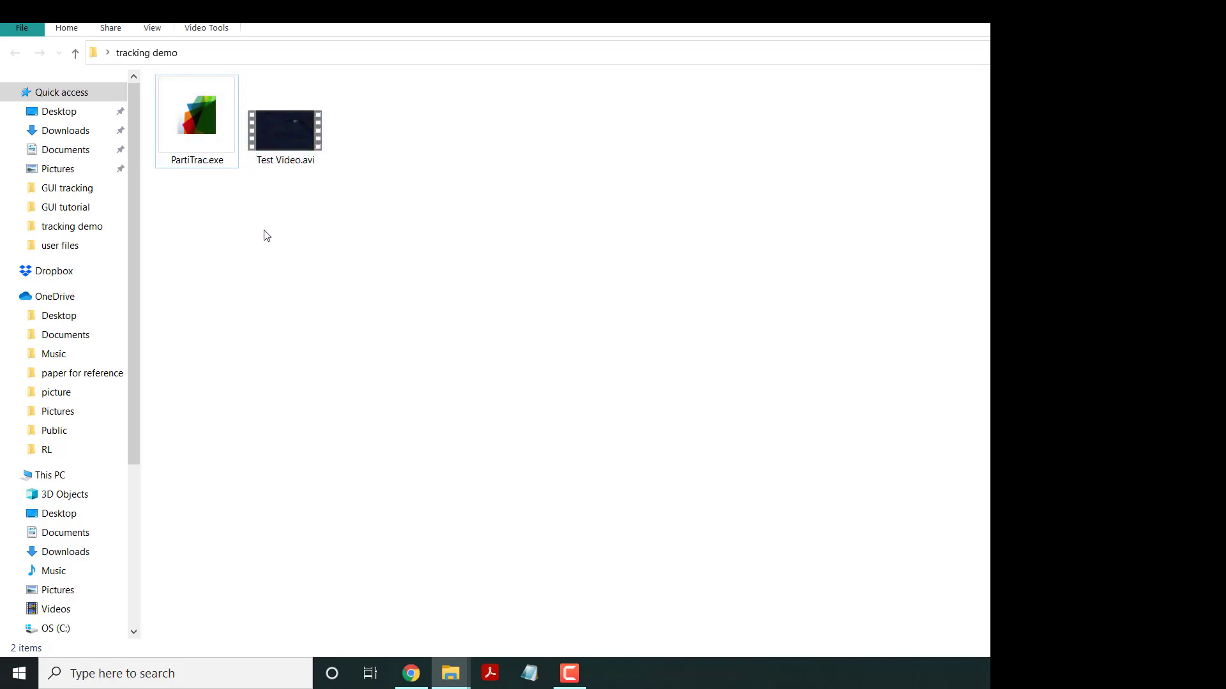
- Select PartiTrac.exe in the tracking demo folder to launch it, then clear the file selection
left_click(189, 148)
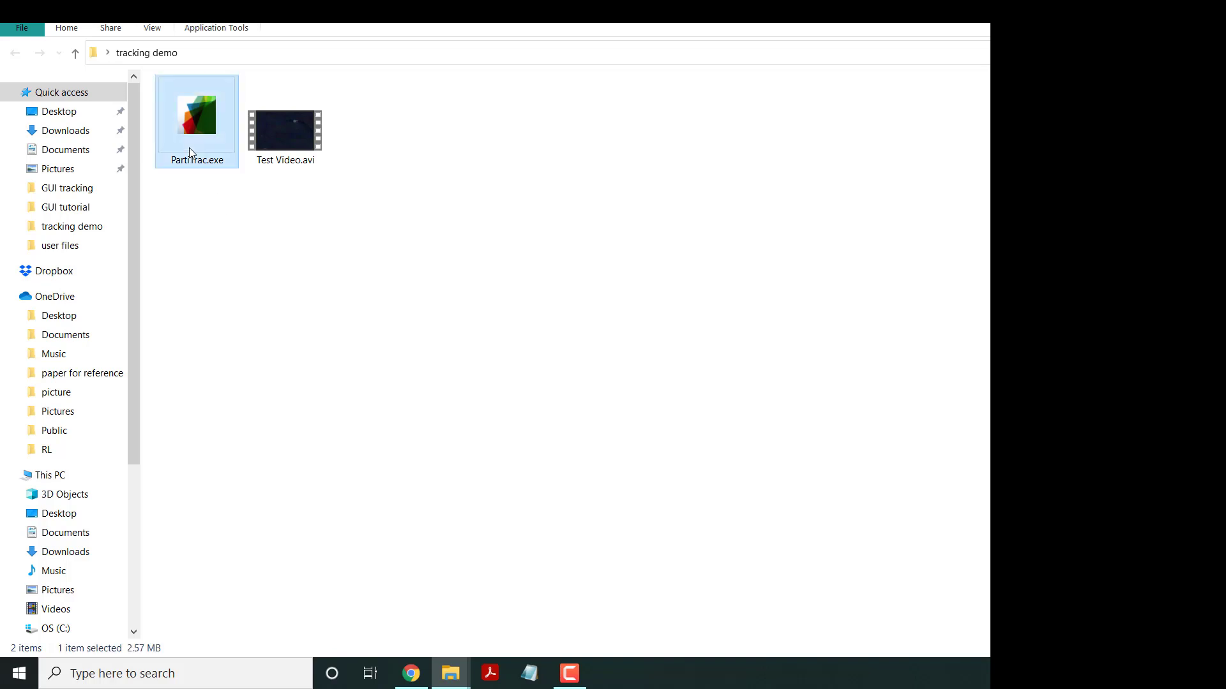
left_click(443, 283)
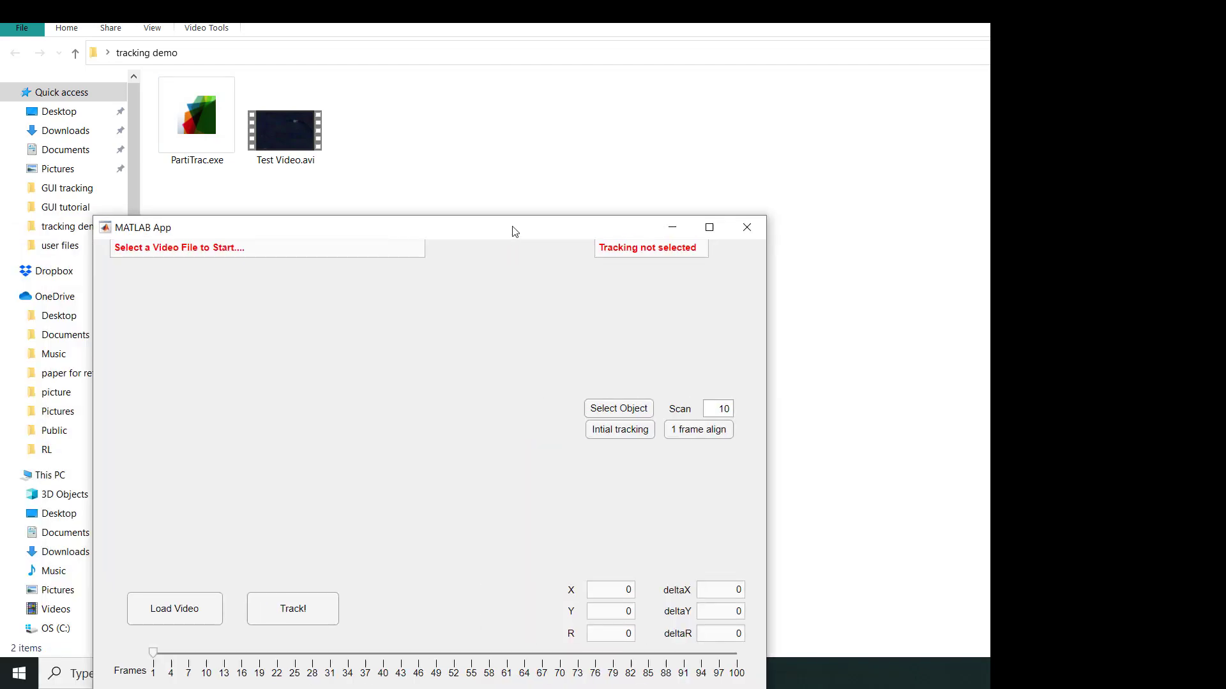
- Move the tracking window aside, load Test Video.avi, and restore the app window to show its first frame
left_click_drag(511, 230, 703, 124)
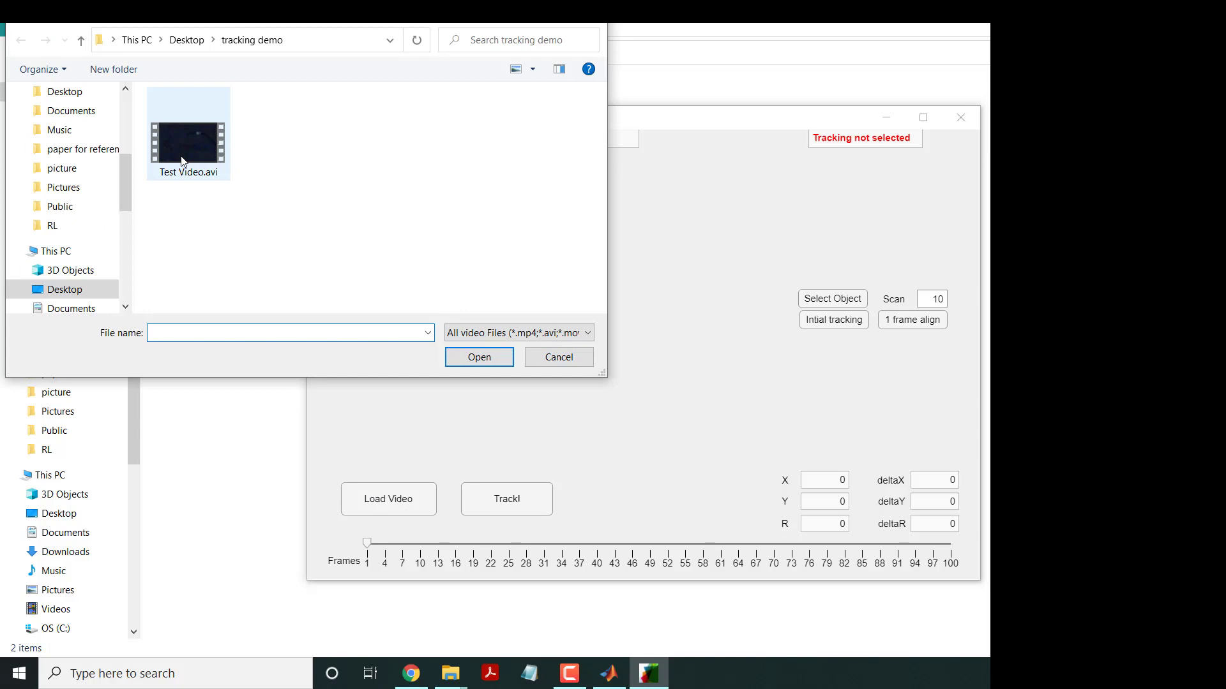
left_click(182, 161)
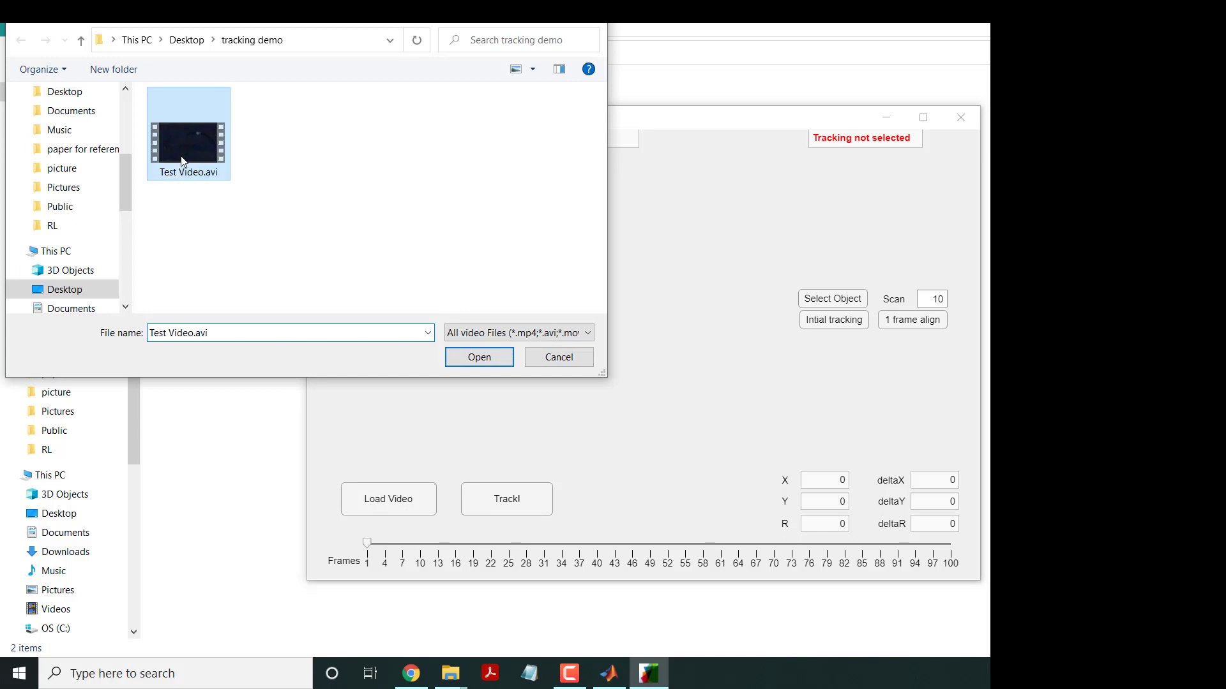
left_click(479, 357)
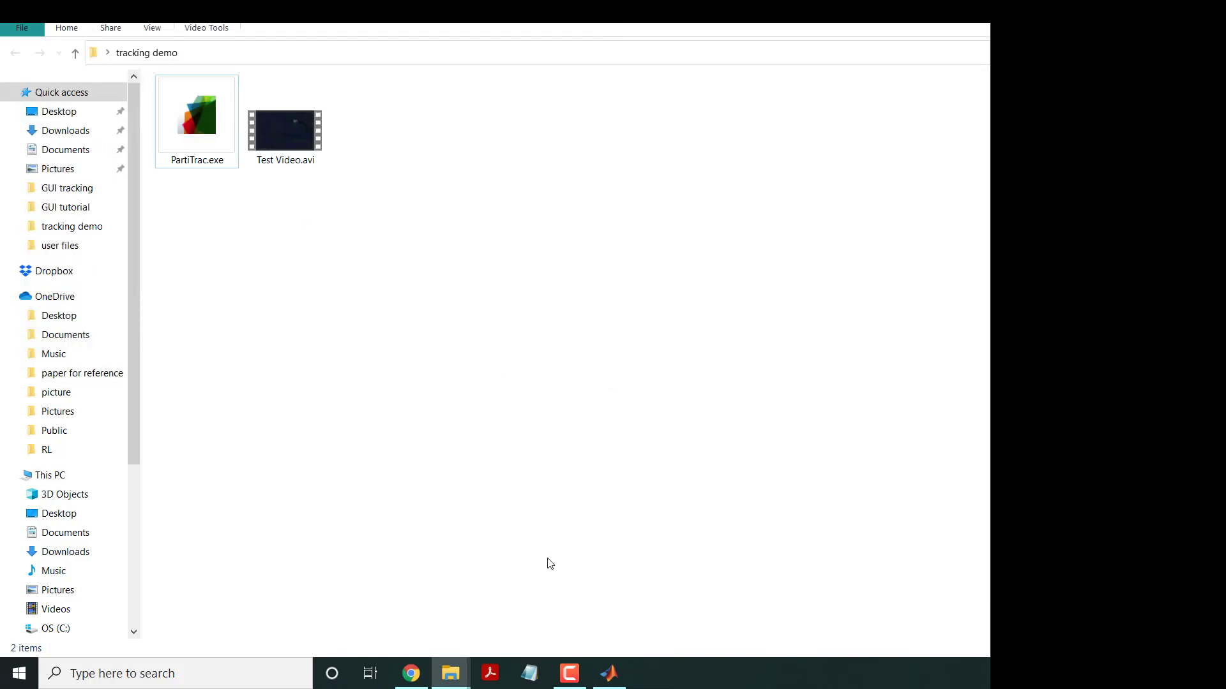
left_click(609, 674)
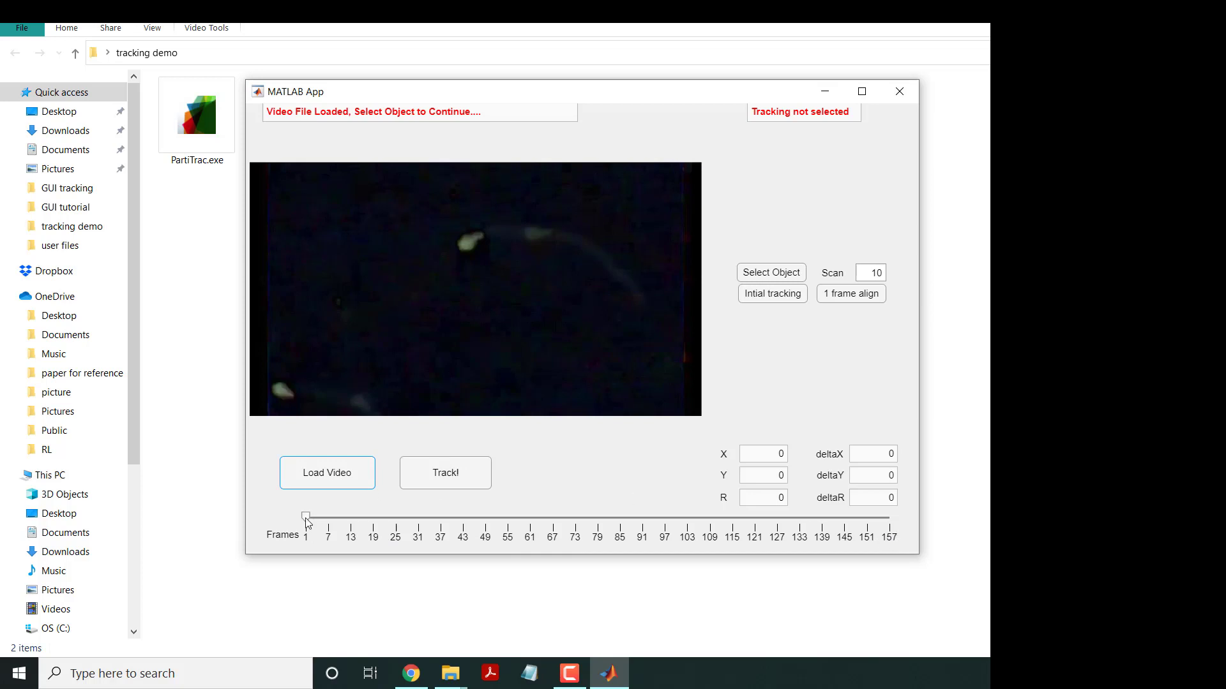
- Drag the Frames slider to around frame 121, where the bright particle sits upper right
left_click_drag(306, 517, 757, 522)
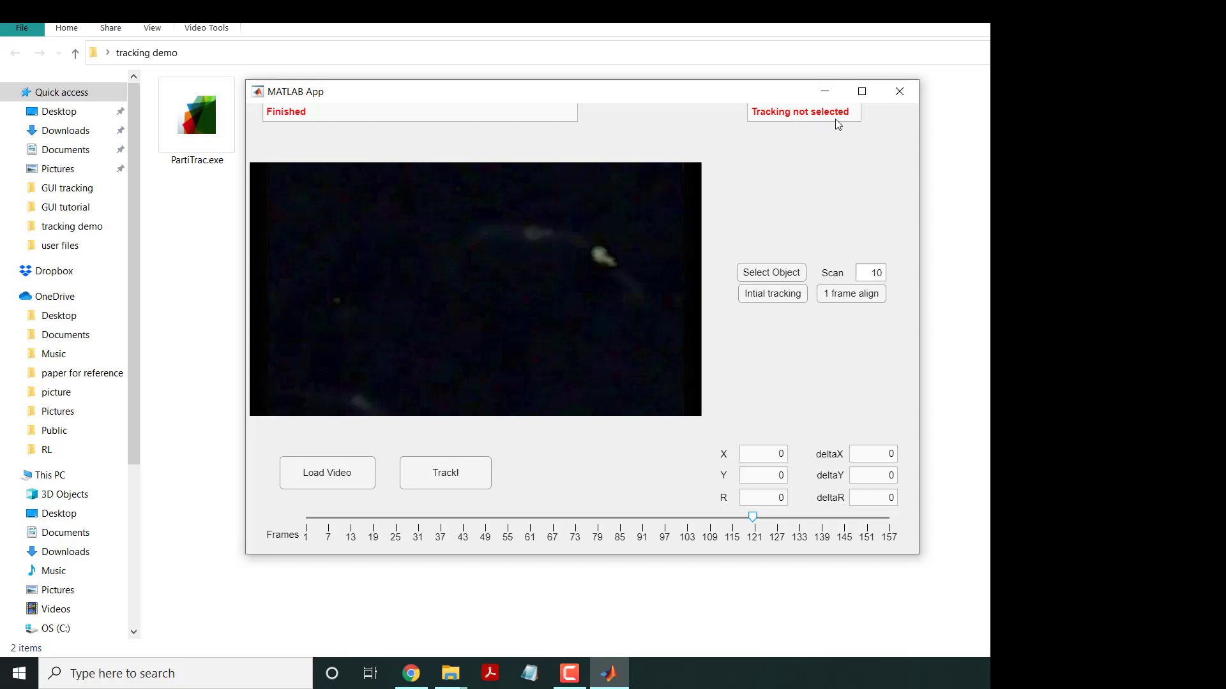
- Box the bright upper-right particle, hide Figure 1, then rotate the box about 45° onto the particle
left_click(765, 279)
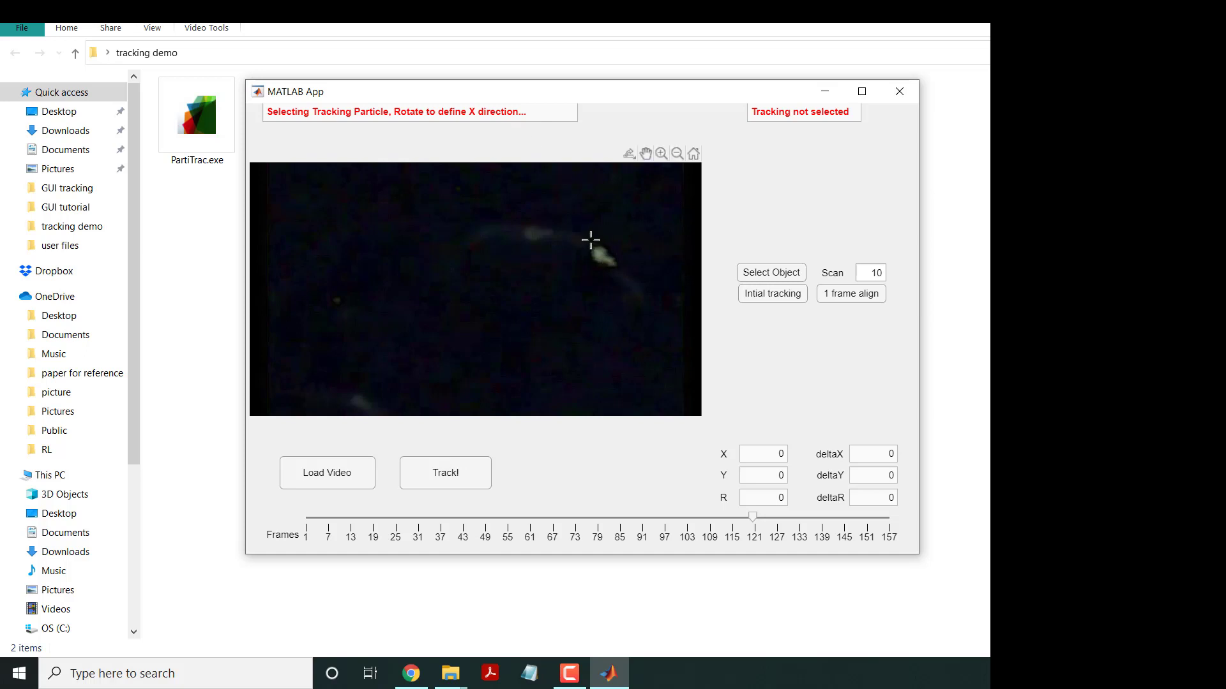
left_click_drag(587, 244, 625, 273)
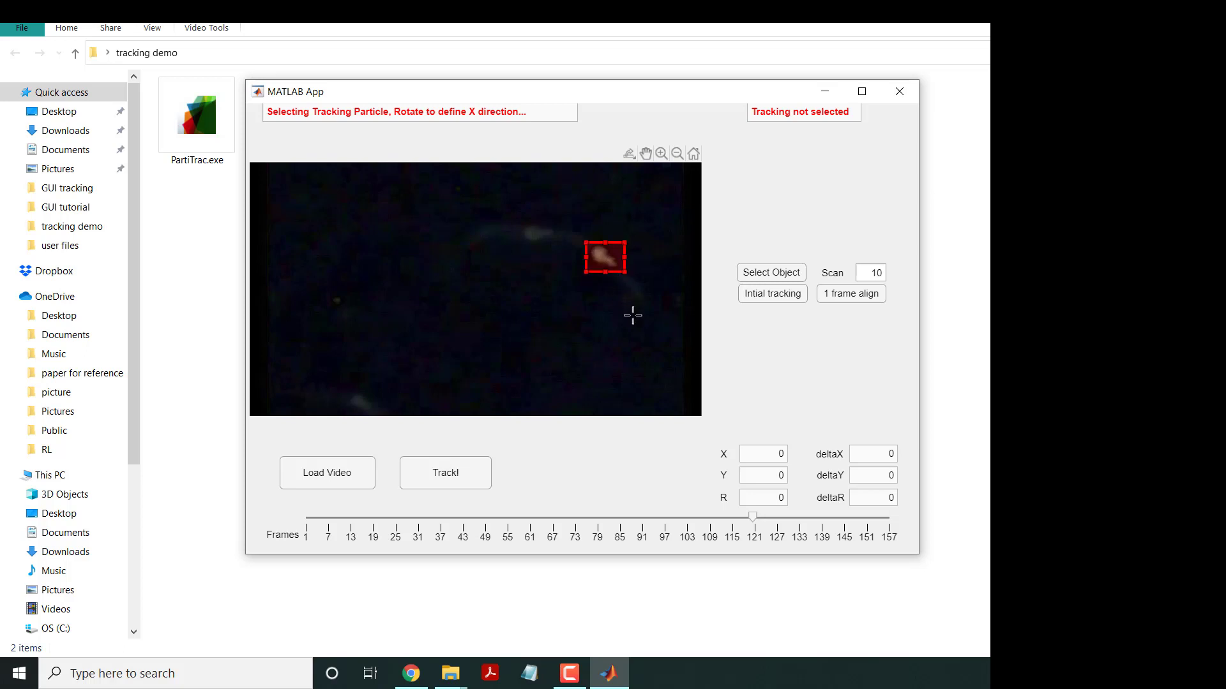
double_click(615, 273)
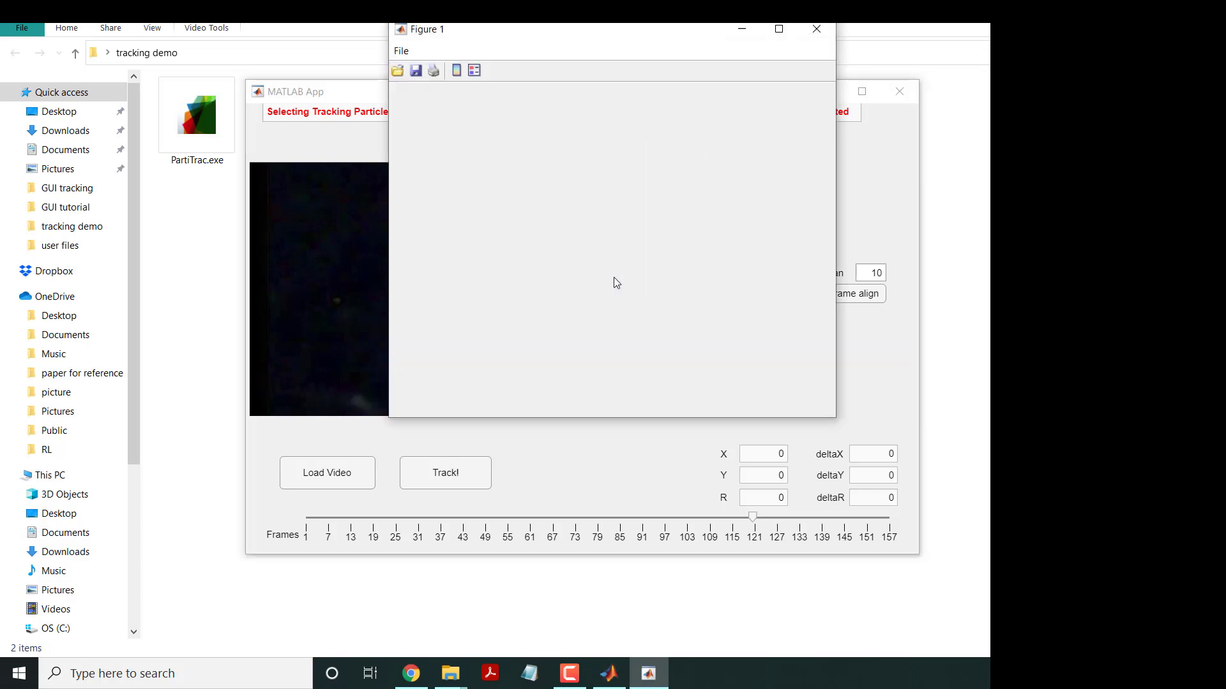
left_click(741, 32)
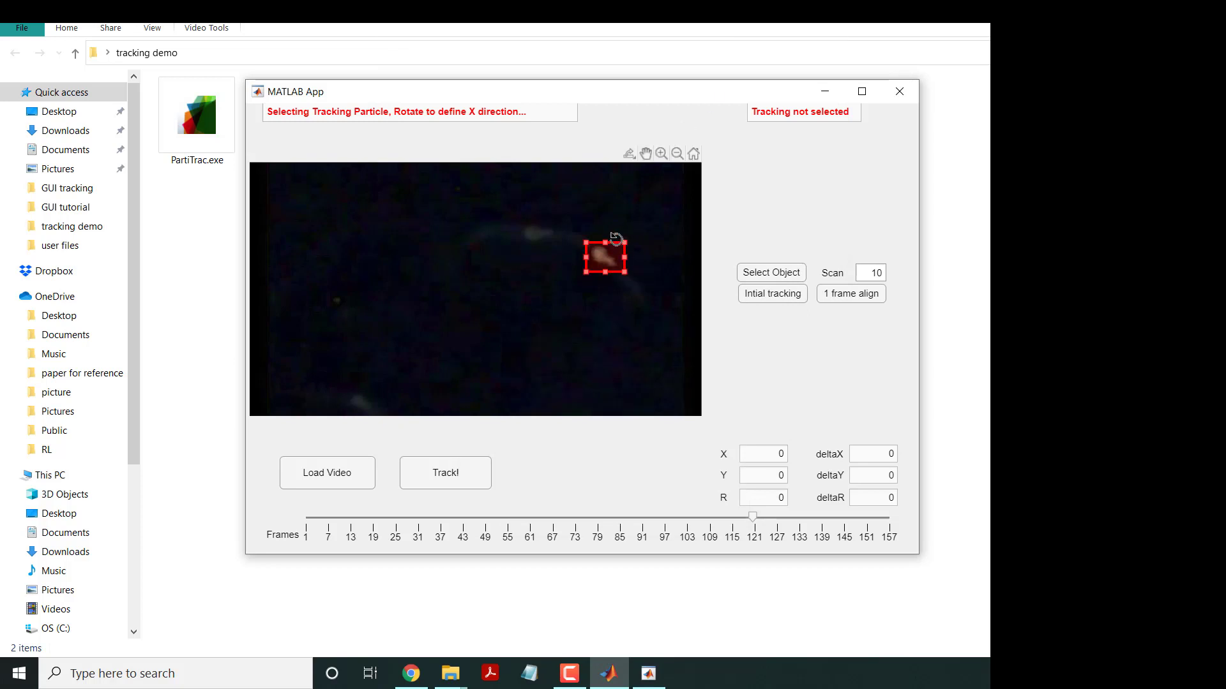
left_click_drag(612, 238, 621, 251)
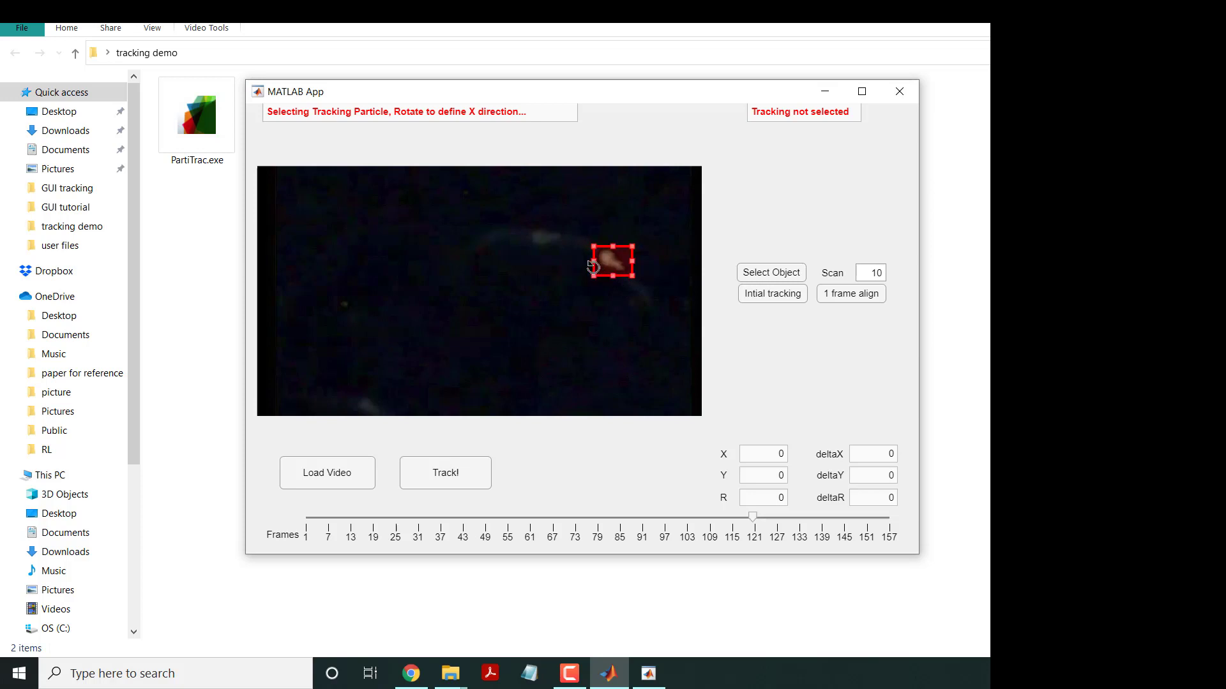
left_click_drag(599, 273, 599, 269)
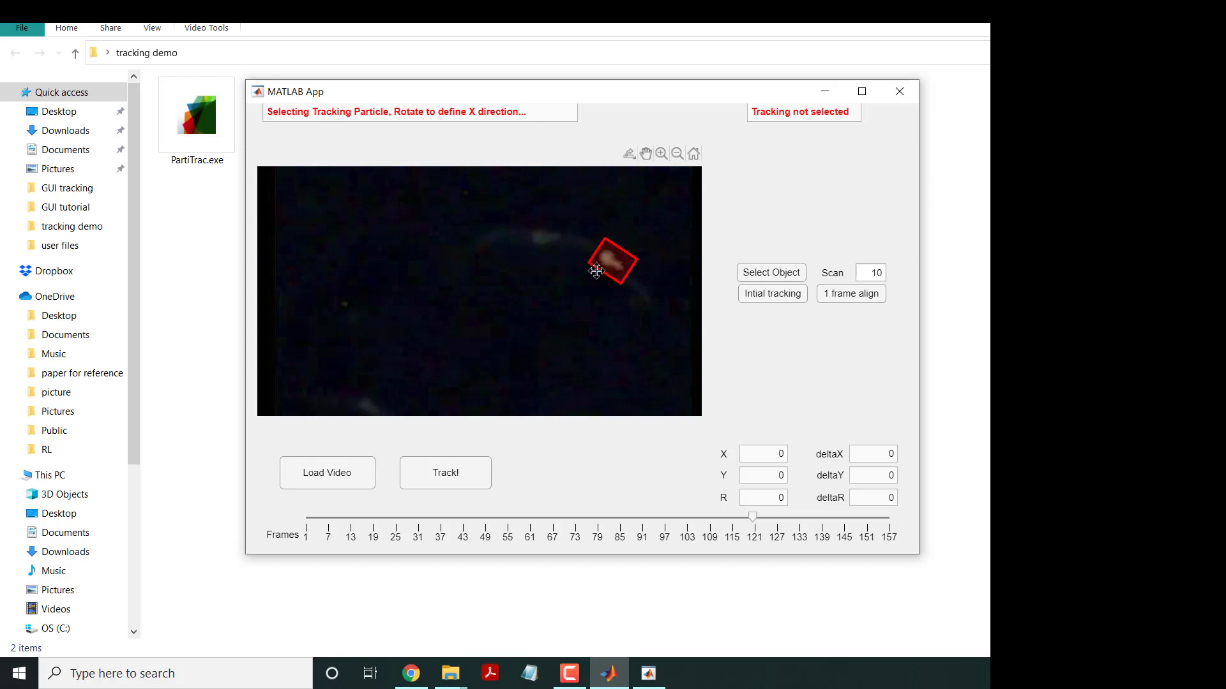
left_click_drag(597, 271, 611, 279)
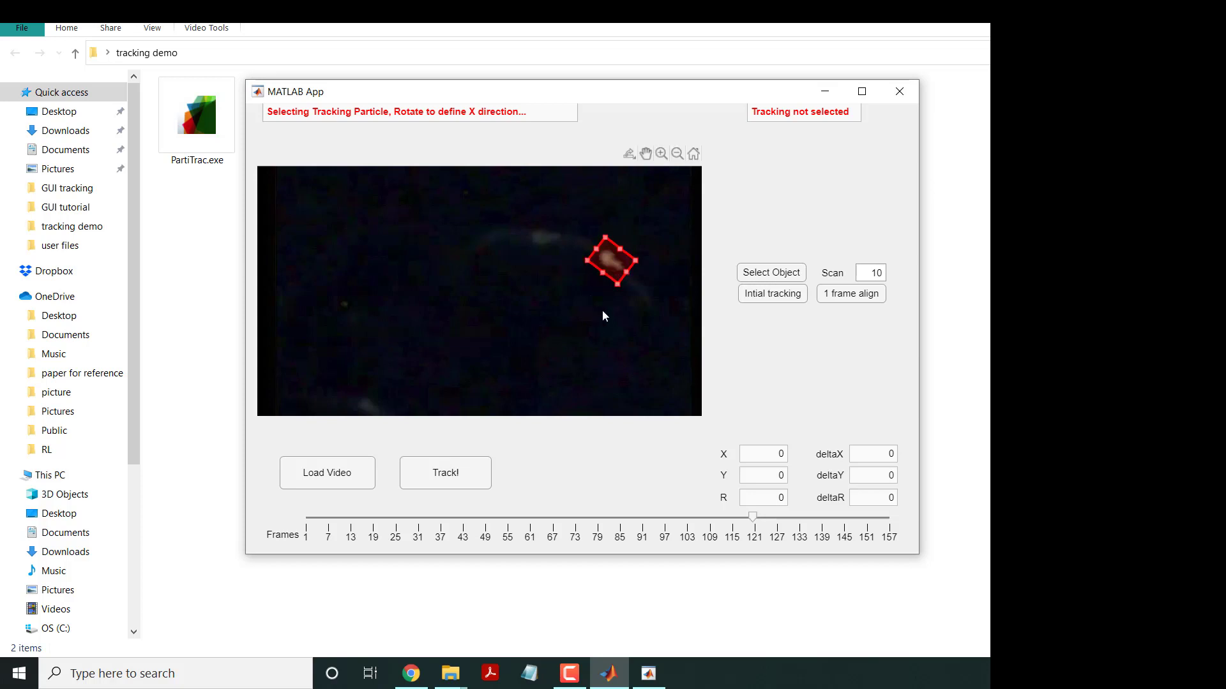
- Confirm the rotated box as the tracked particle and start Intial tracking on frame 1
double_click(615, 263)
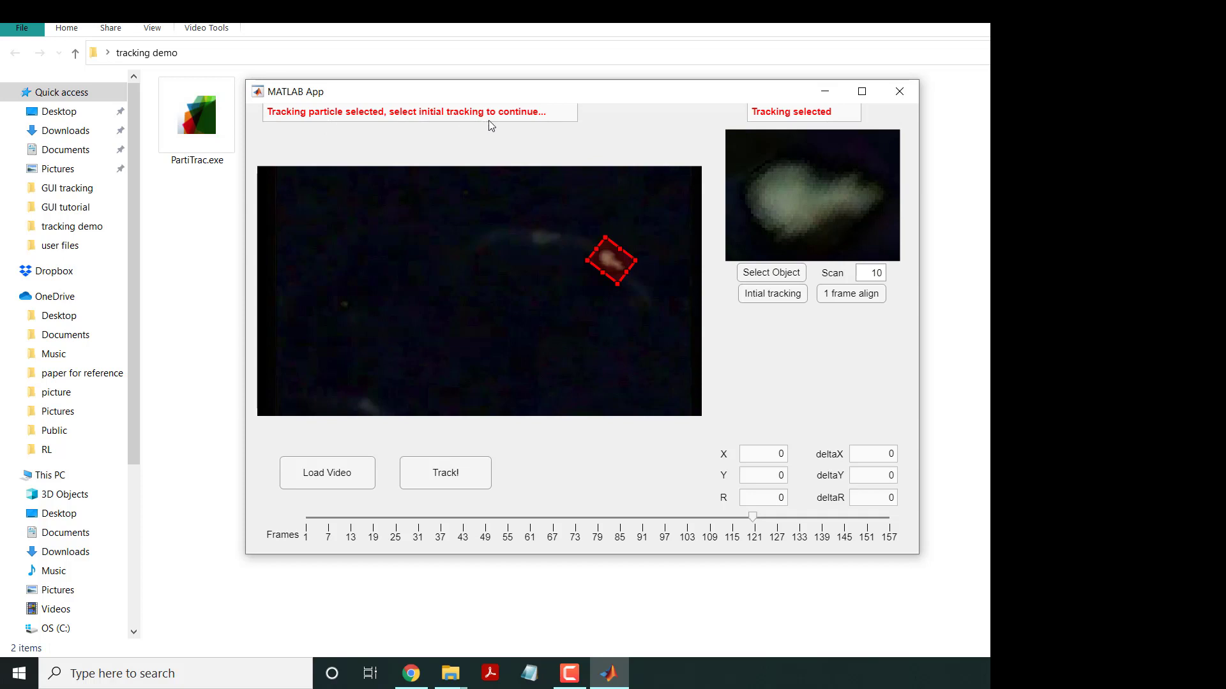
left_click(767, 300)
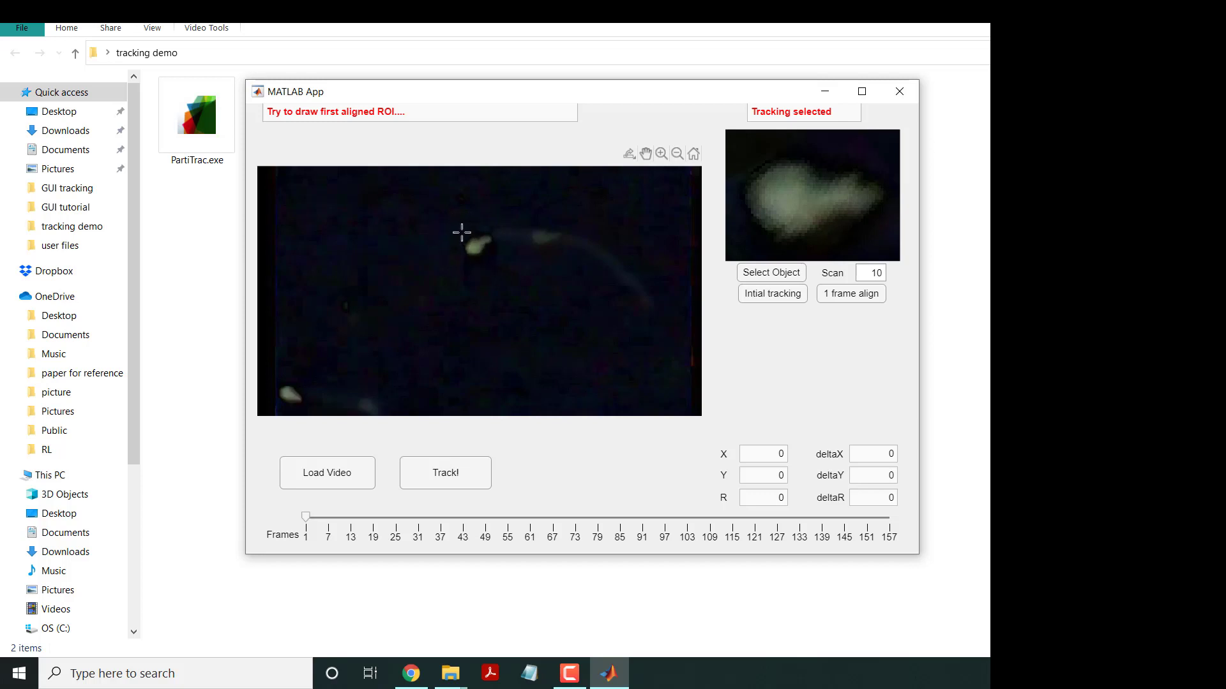
- Box the particle near top centre of frame 1, rotate about 35°, confirm: X 352.4, Y 126.6, R 31.59
left_click(463, 232)
left_click_drag(479, 248, 496, 262)
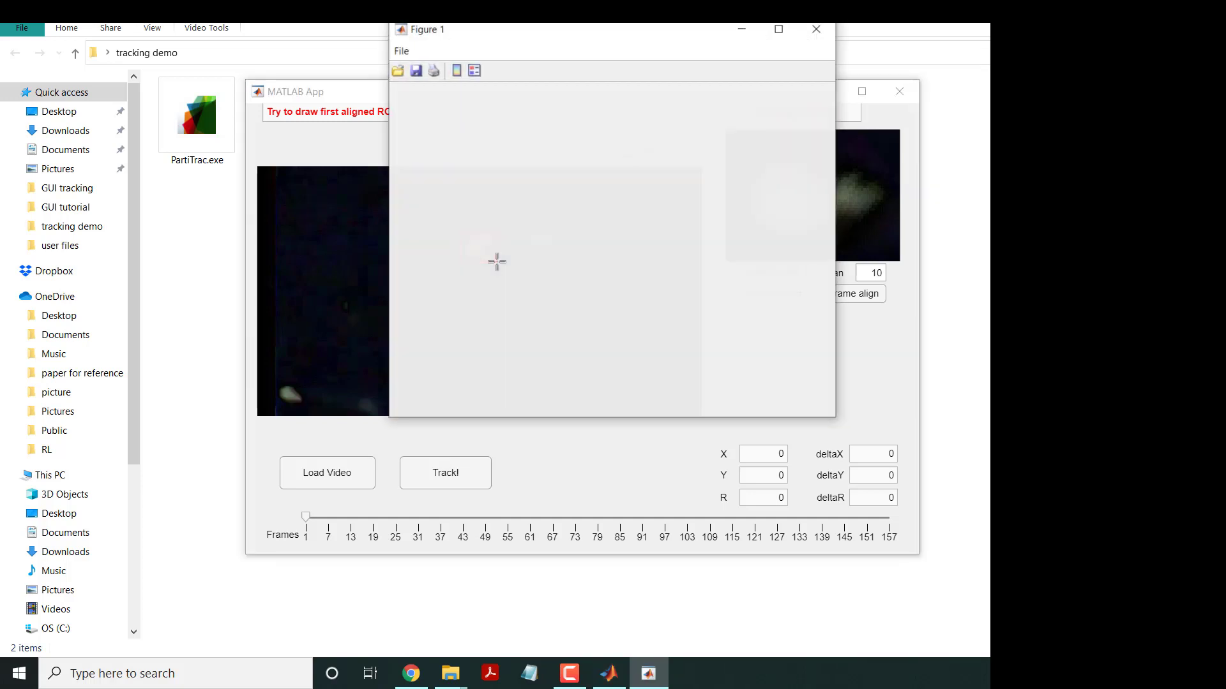
left_click(738, 30)
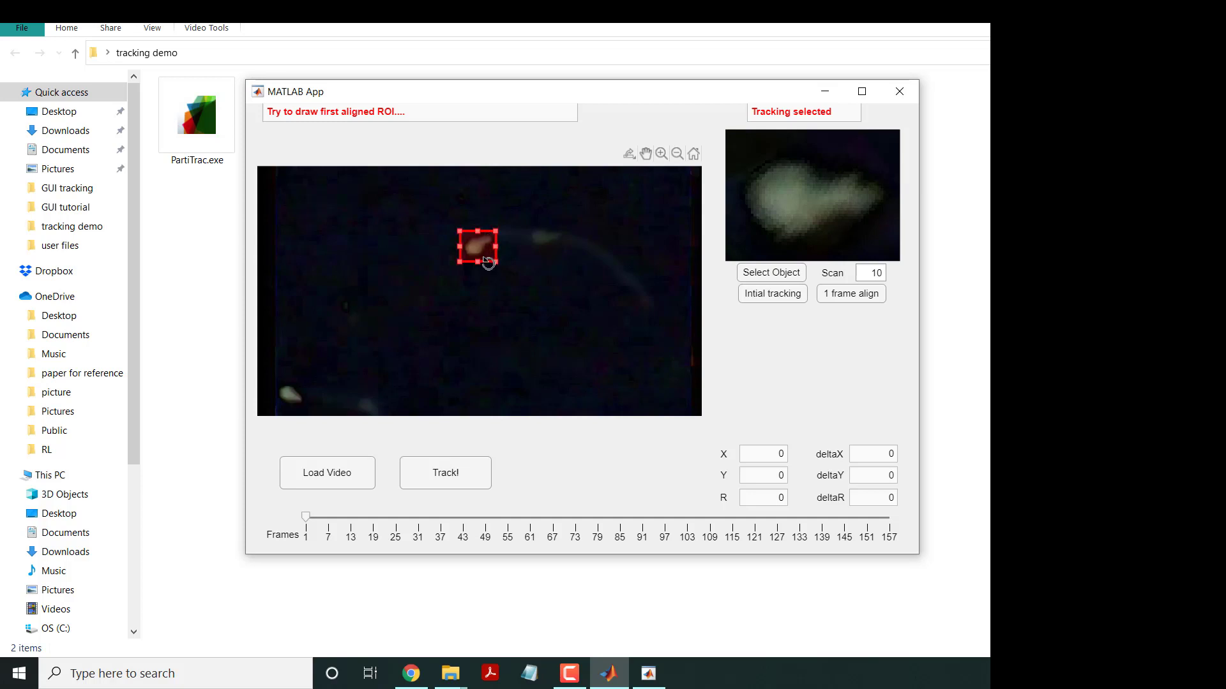
left_click_drag(500, 263, 505, 259)
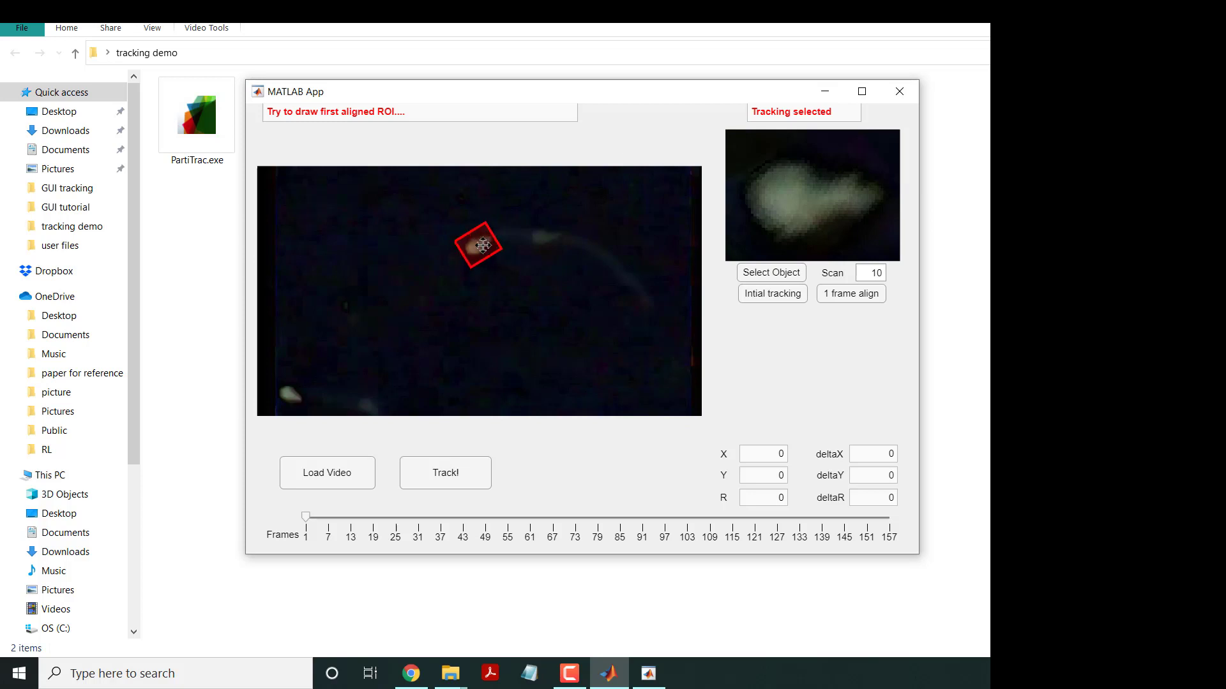
left_click(482, 245)
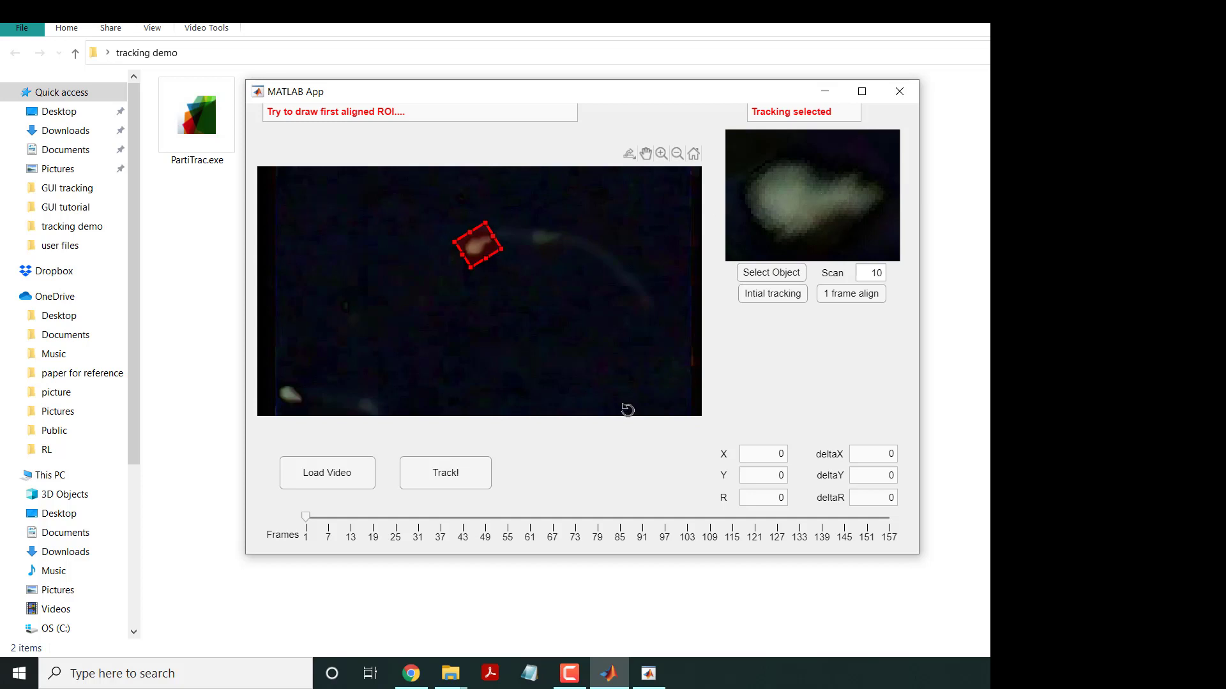
double_click(480, 242)
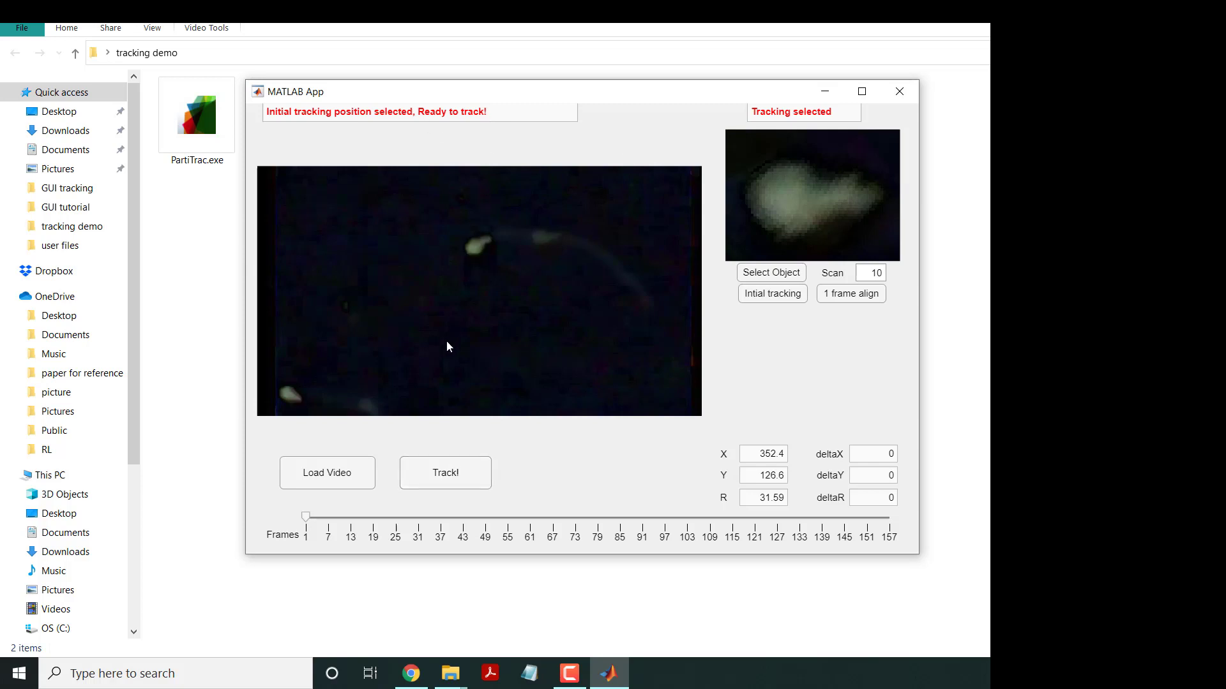
- Run Track! over all 157 frames, exporting X, Y and Angle to Test Video.xls in Excel
left_click(462, 484)
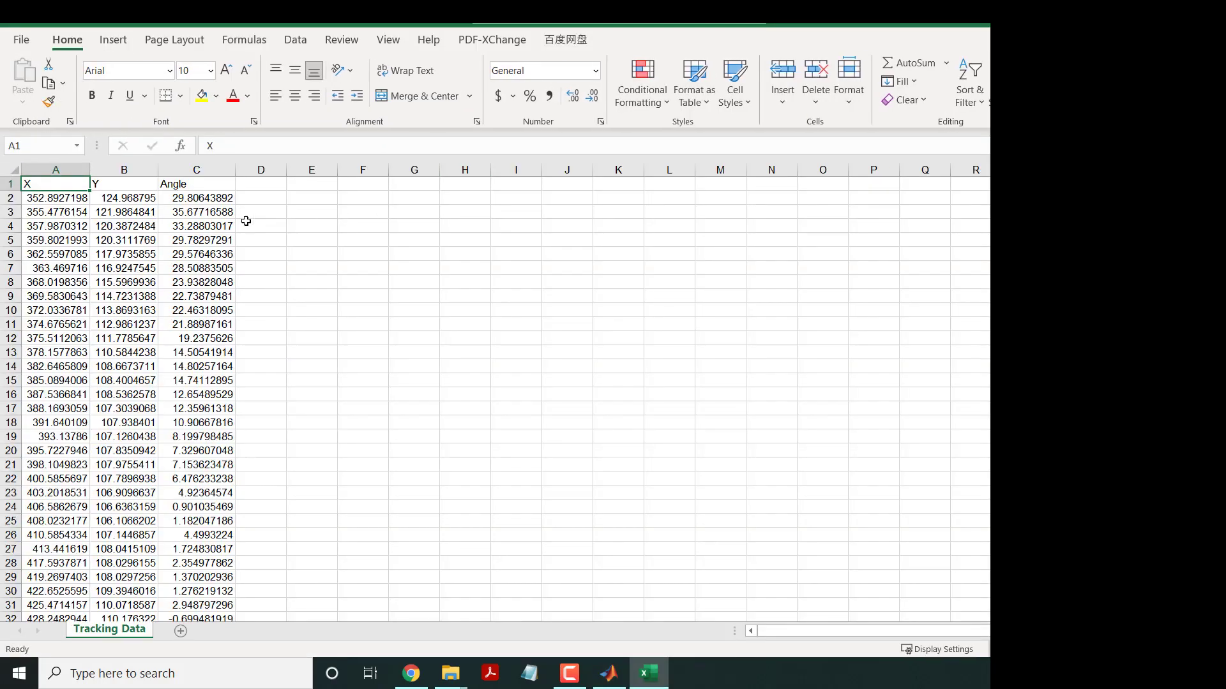
left_click(36, 198)
left_click(111, 201)
left_click(62, 203)
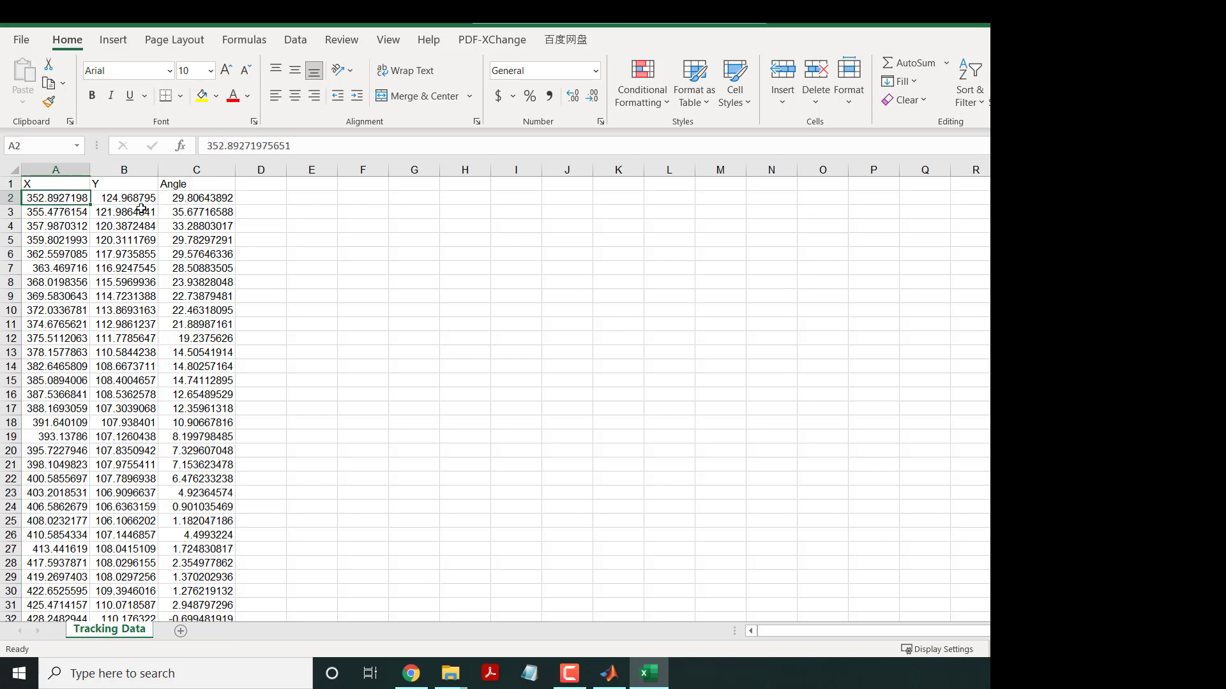
left_click(146, 203)
left_click(77, 211)
left_click(91, 201)
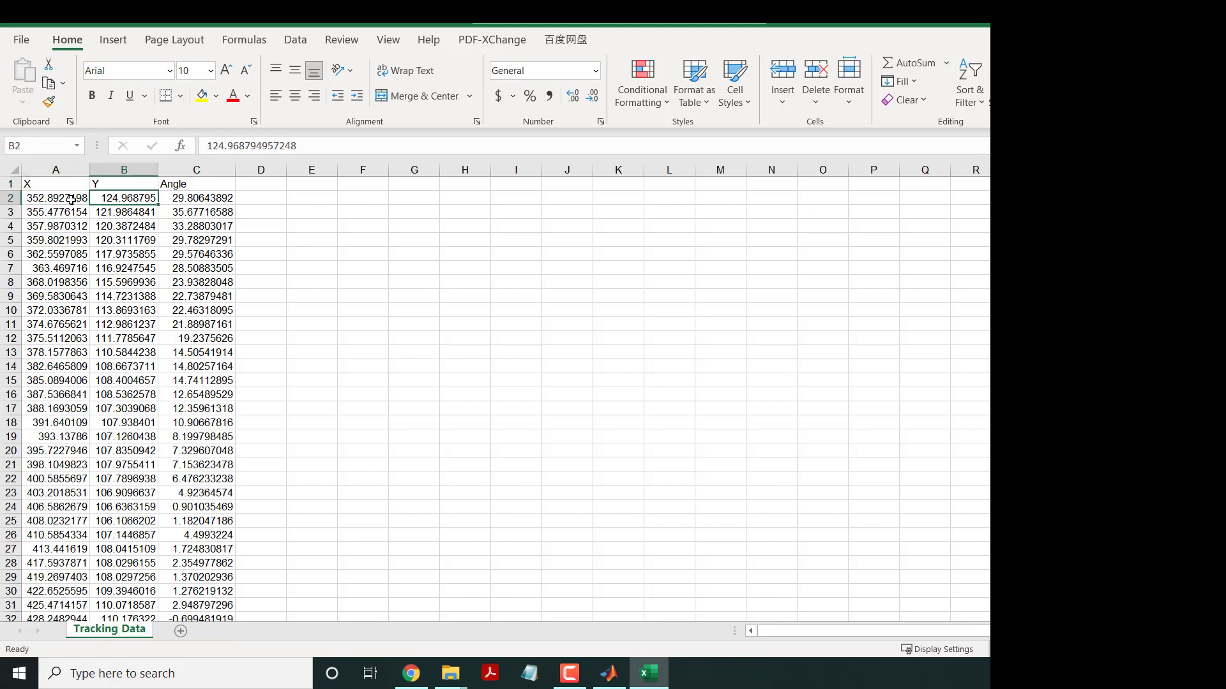
left_click(71, 199)
left_click(117, 200)
left_click(179, 202)
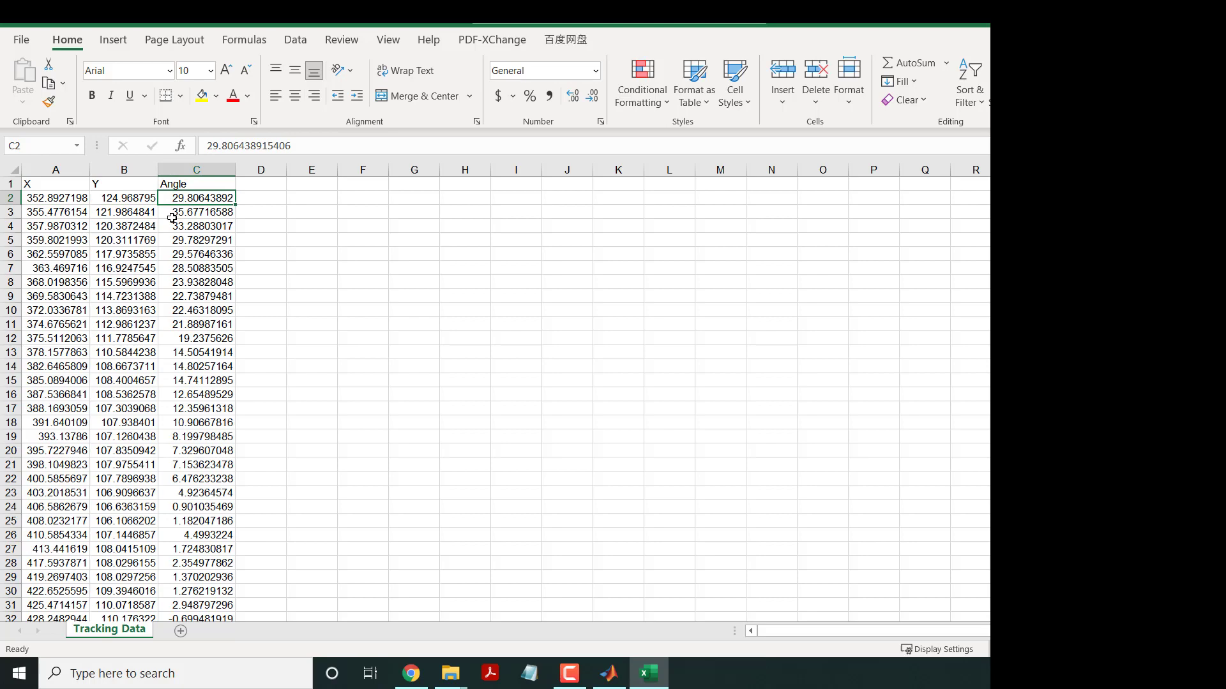
scroll(125, 238, "down", 20)
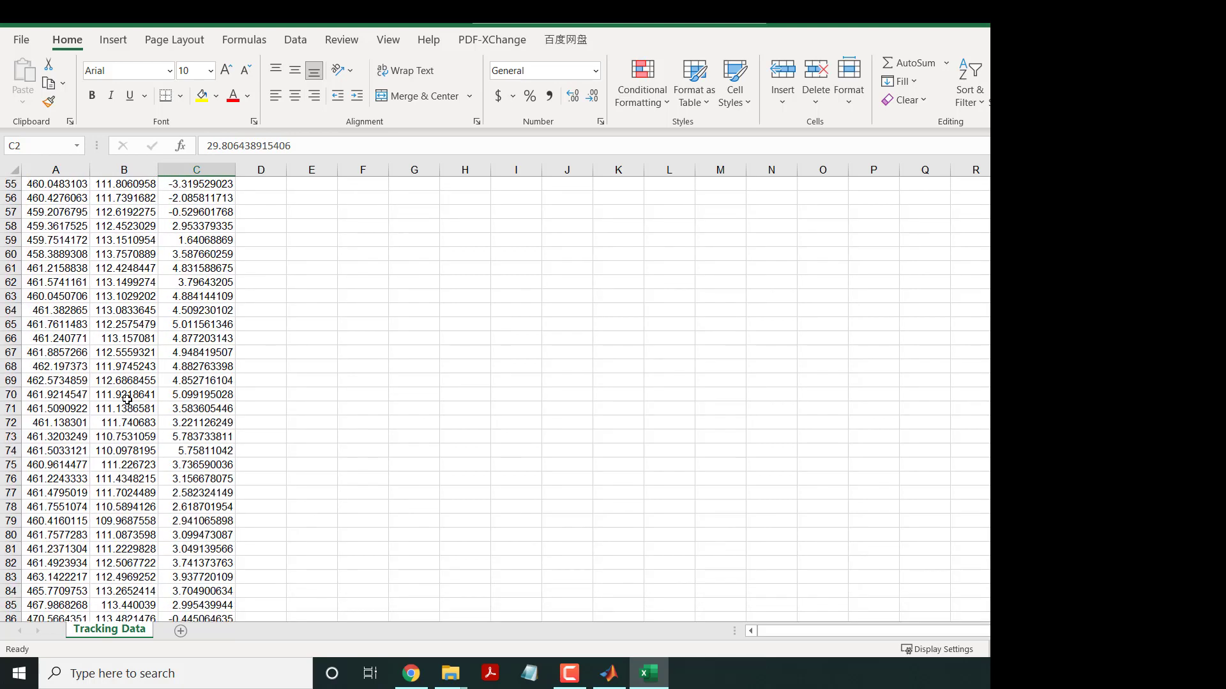
scroll(131, 406, "down", 20)
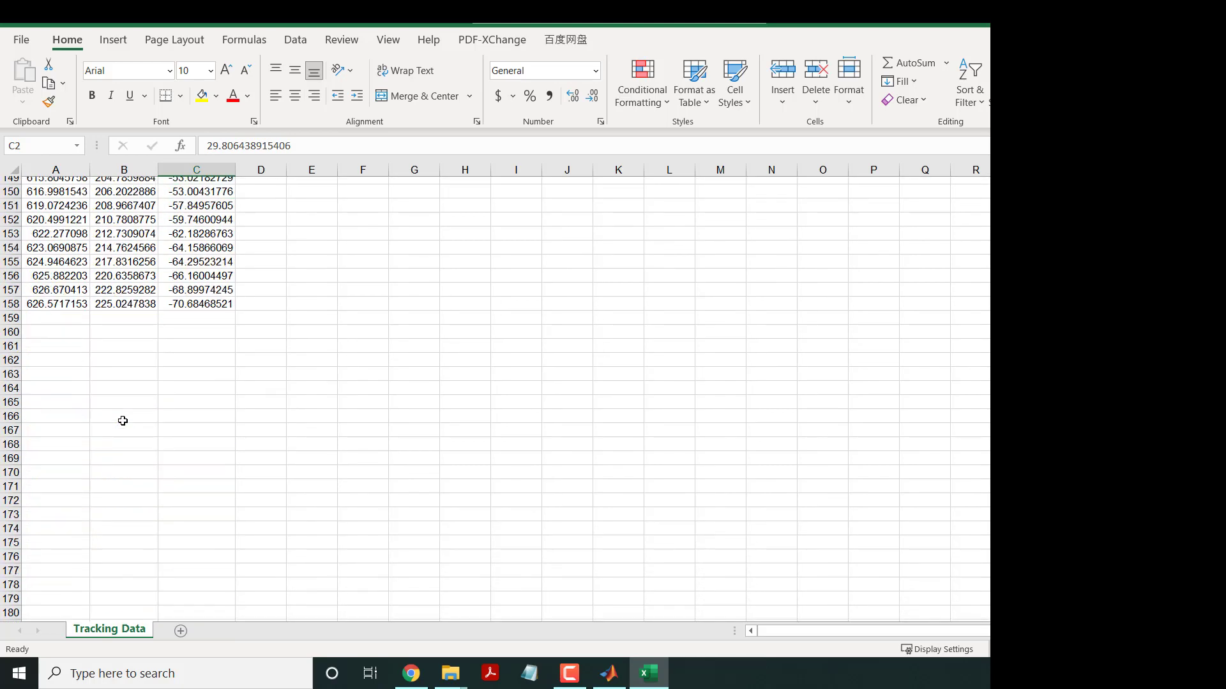
scroll(80, 417, "up", 2)
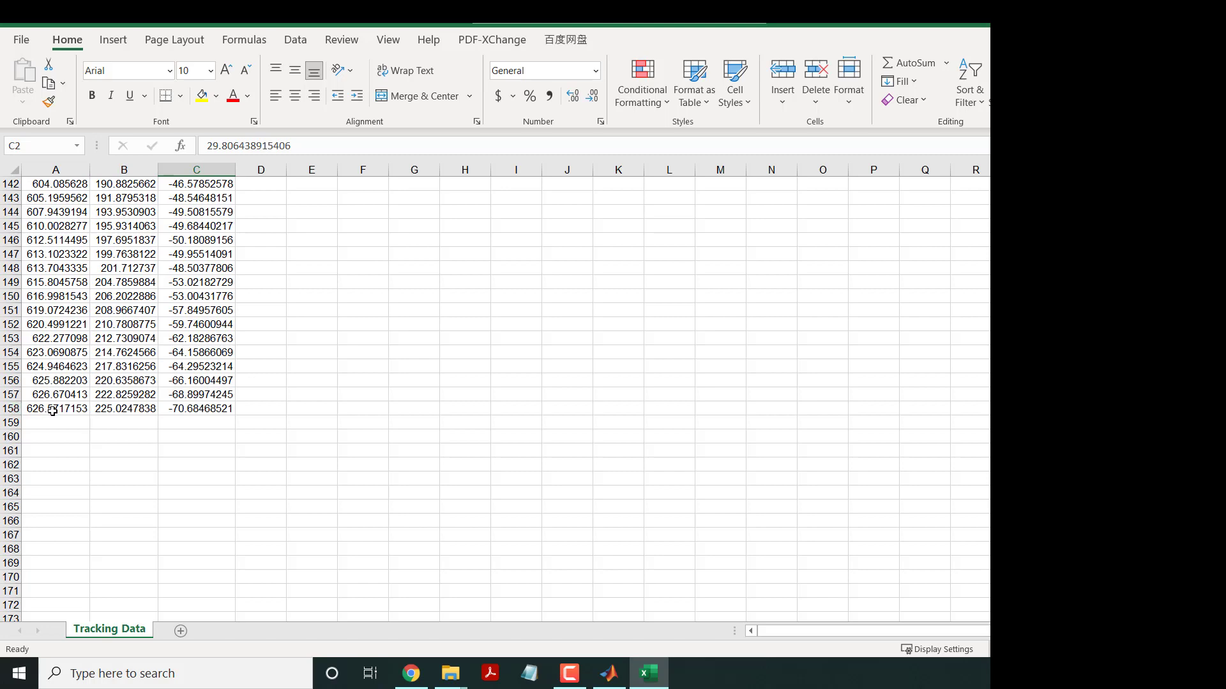
scroll(159, 292, "up", 20)
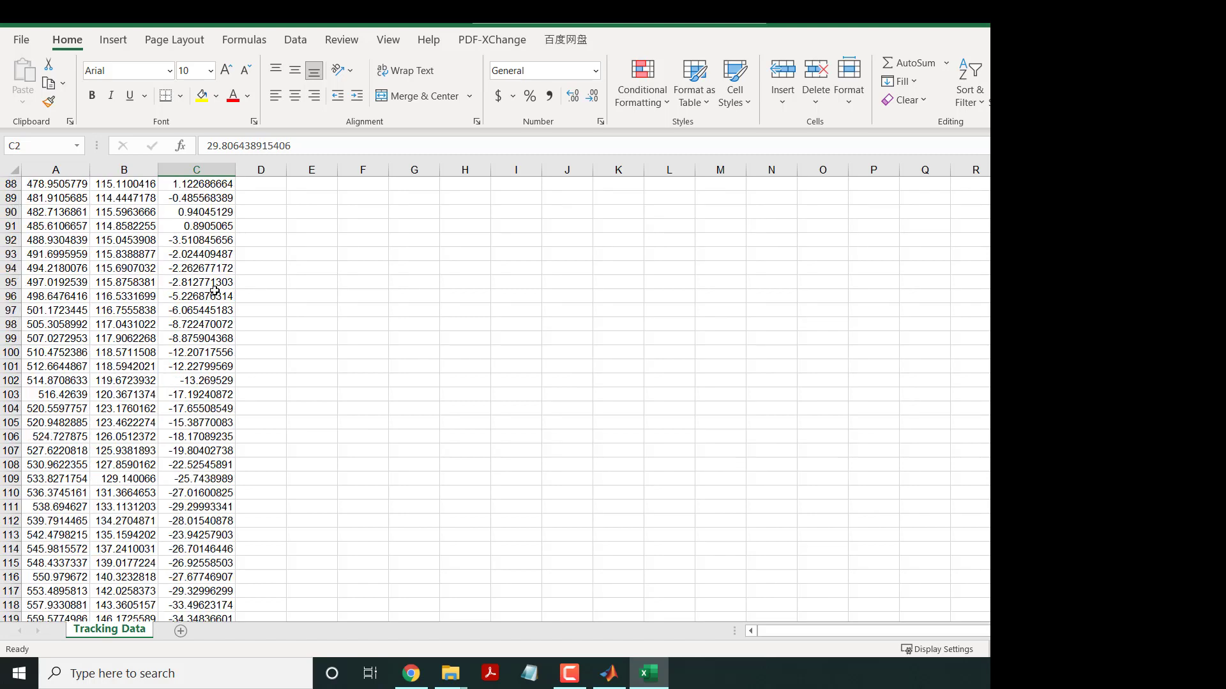
scroll(185, 242, "up", 12)
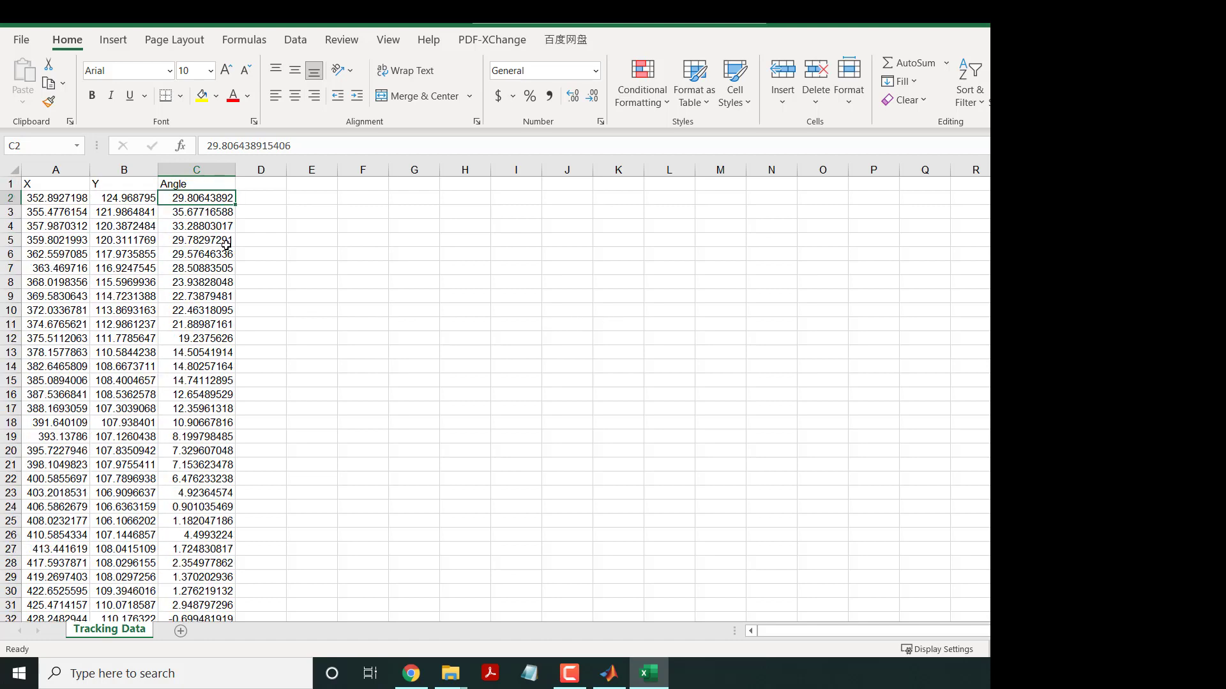